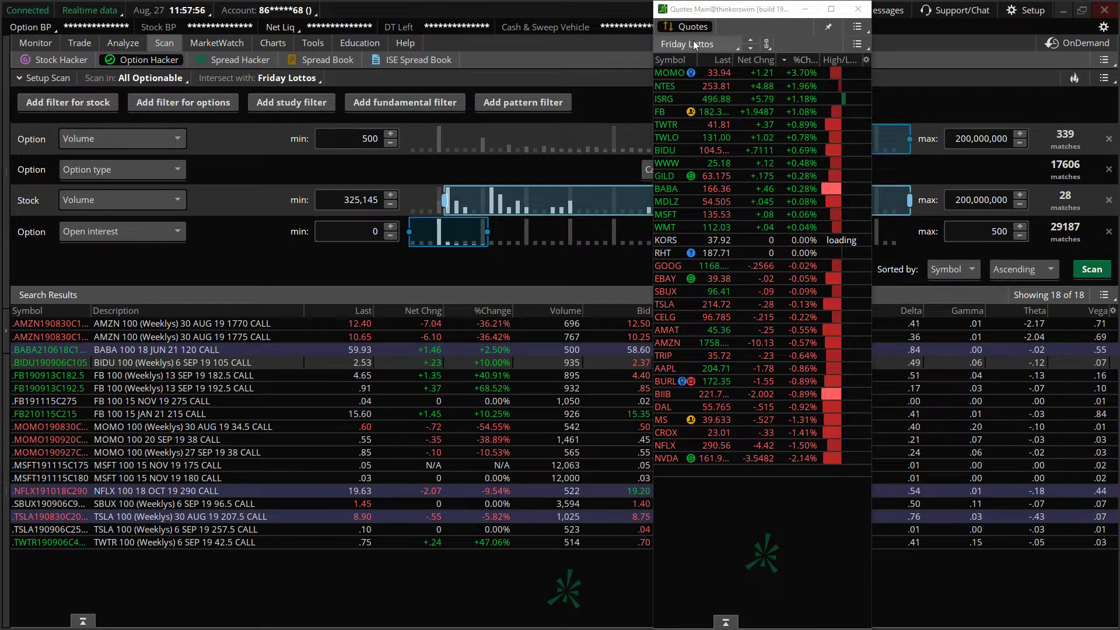
{"action": "left_click", "coordinate": [851, 49]}
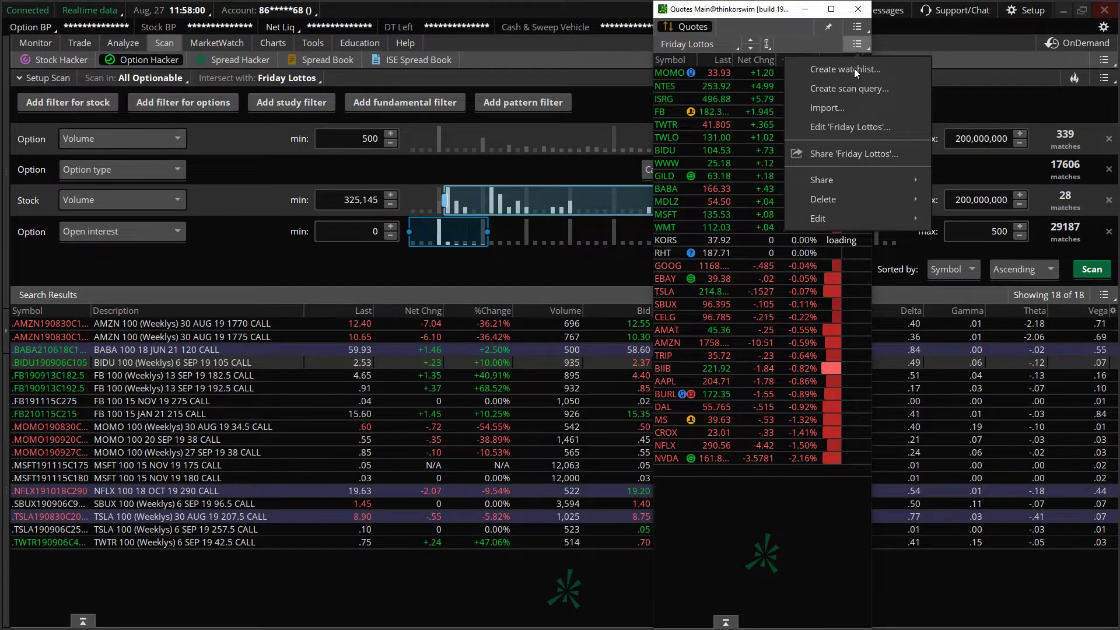
{"action": "left_click", "coordinate": [854, 69]}
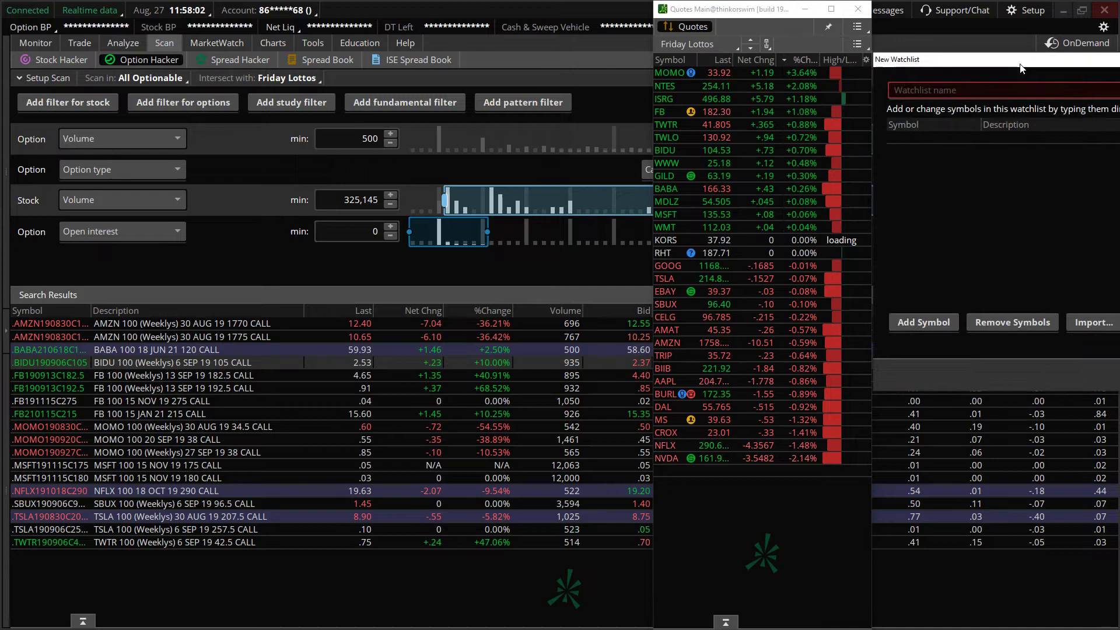
{"action": "left_click_drag", "start_coordinate": [1020, 68], "coordinate": [515, 137]}
{"action": "left_click", "coordinate": [389, 158]}
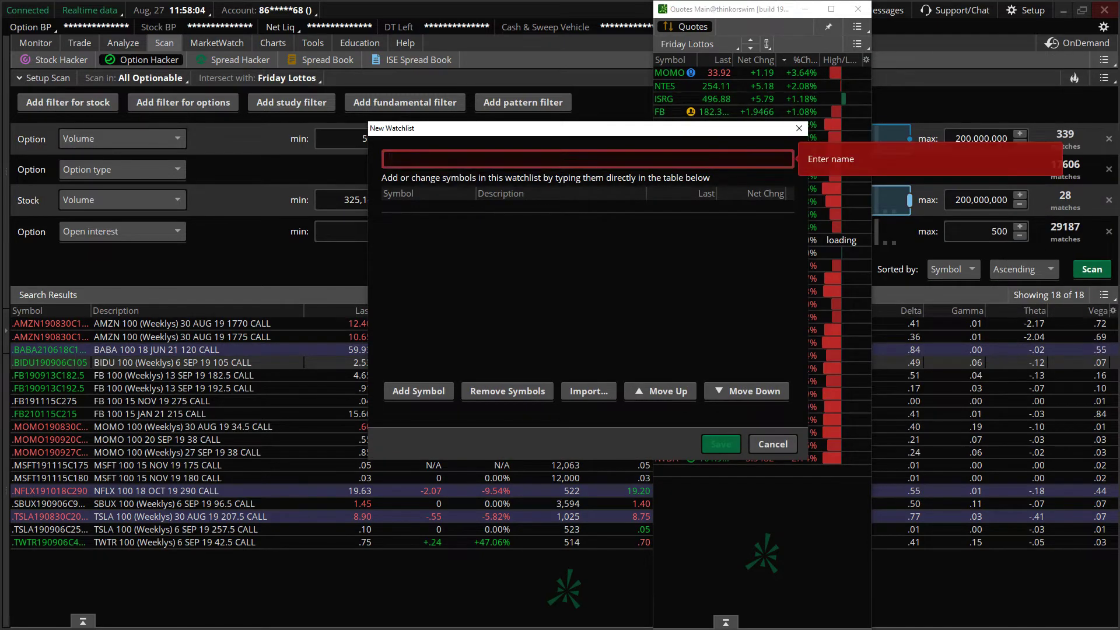
{"action": "type", "text": "lances watchlist"}
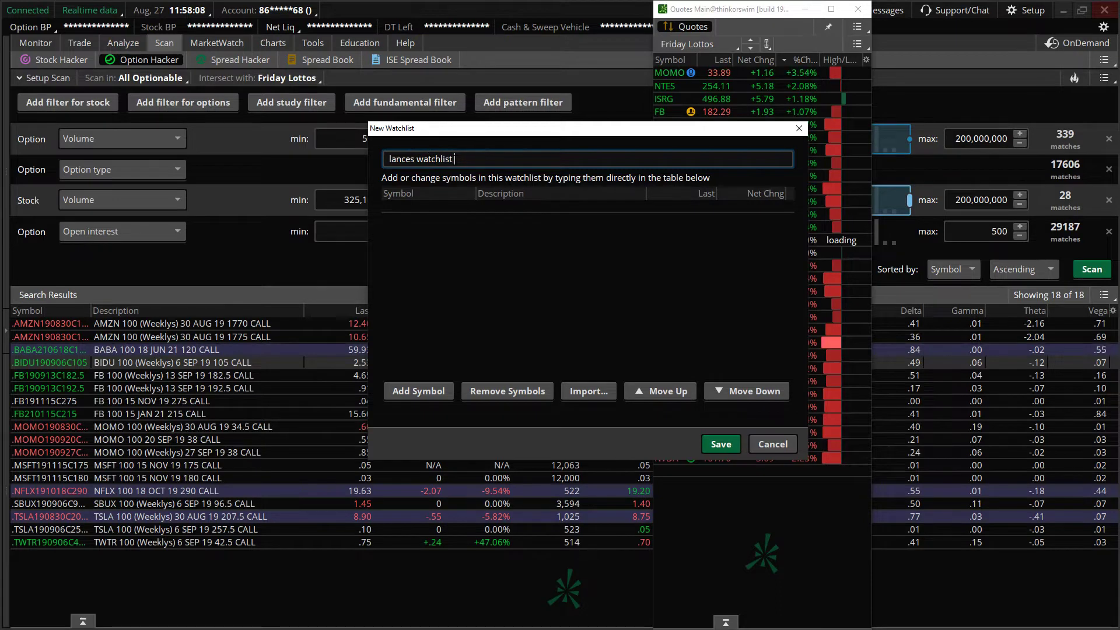
{"action": "left_click", "coordinate": [400, 206]}
{"action": "type", "text": "AAP"}
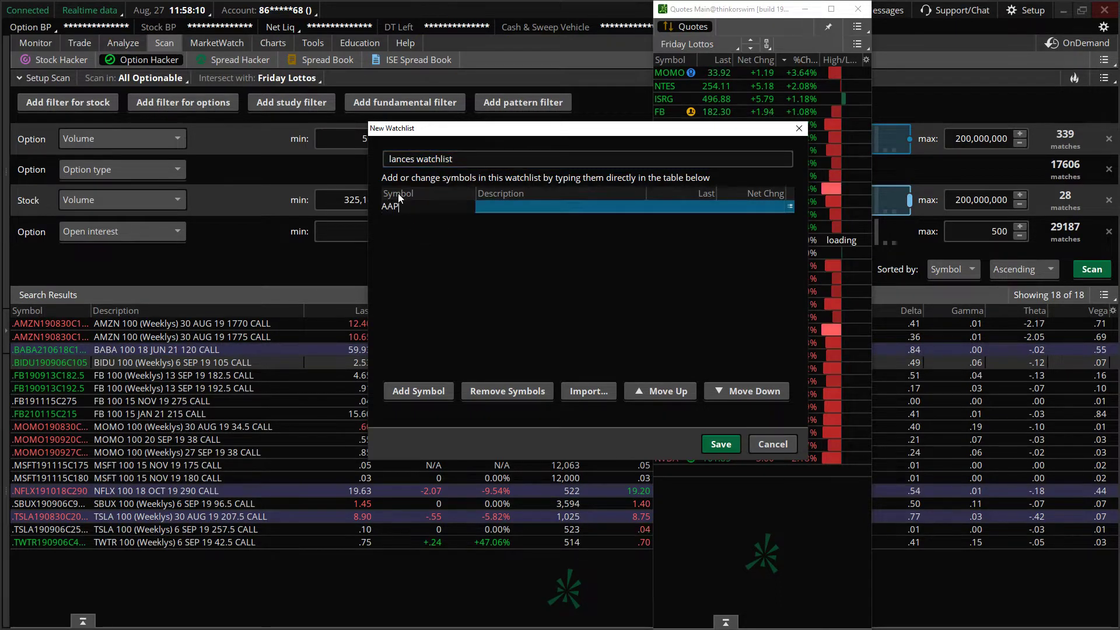
{"action": "type", "text": "L"}
{"action": "key", "text": "Return"}
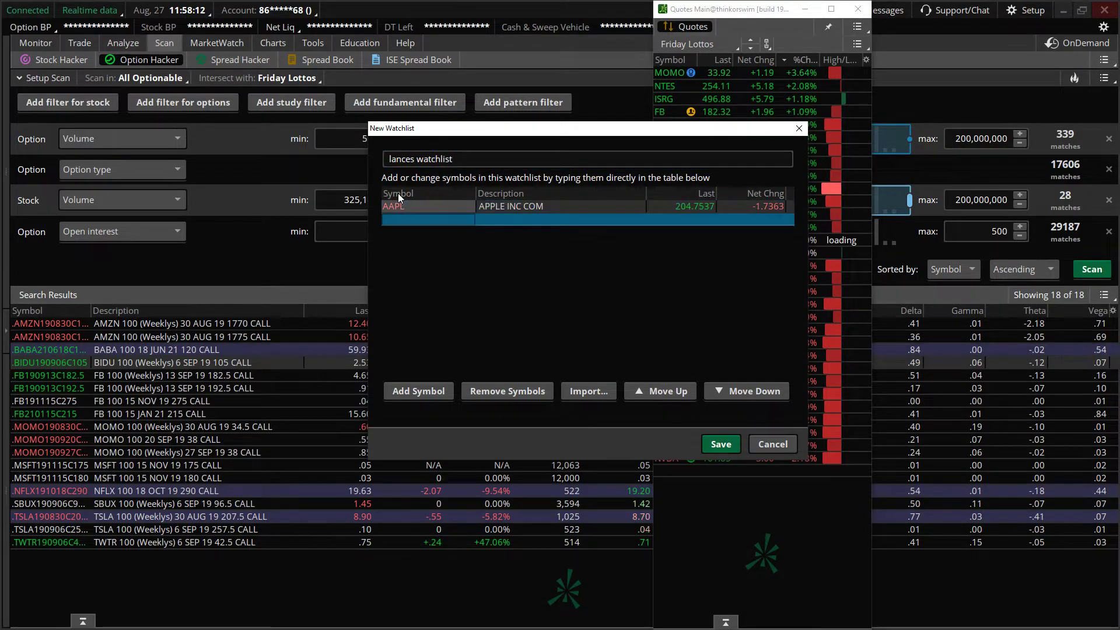
{"action": "type", "text": "NFLX"}
{"action": "key", "text": "Return"}
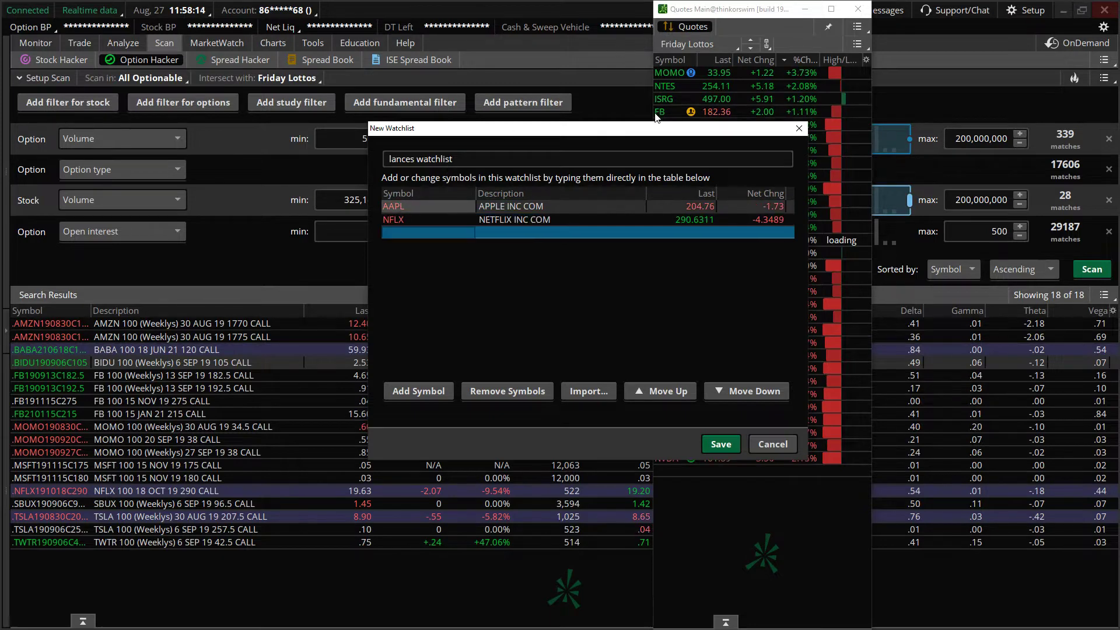
{"action": "left_click", "coordinate": [799, 129]}
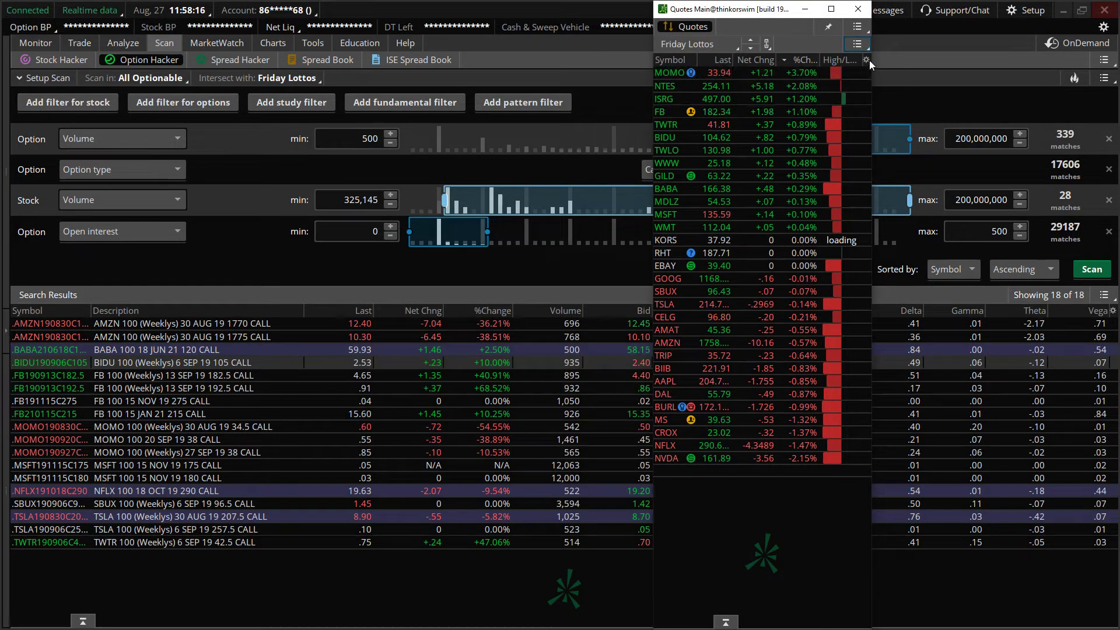
{"action": "left_click", "coordinate": [866, 60]}
{"action": "left_click", "coordinate": [892, 77]}
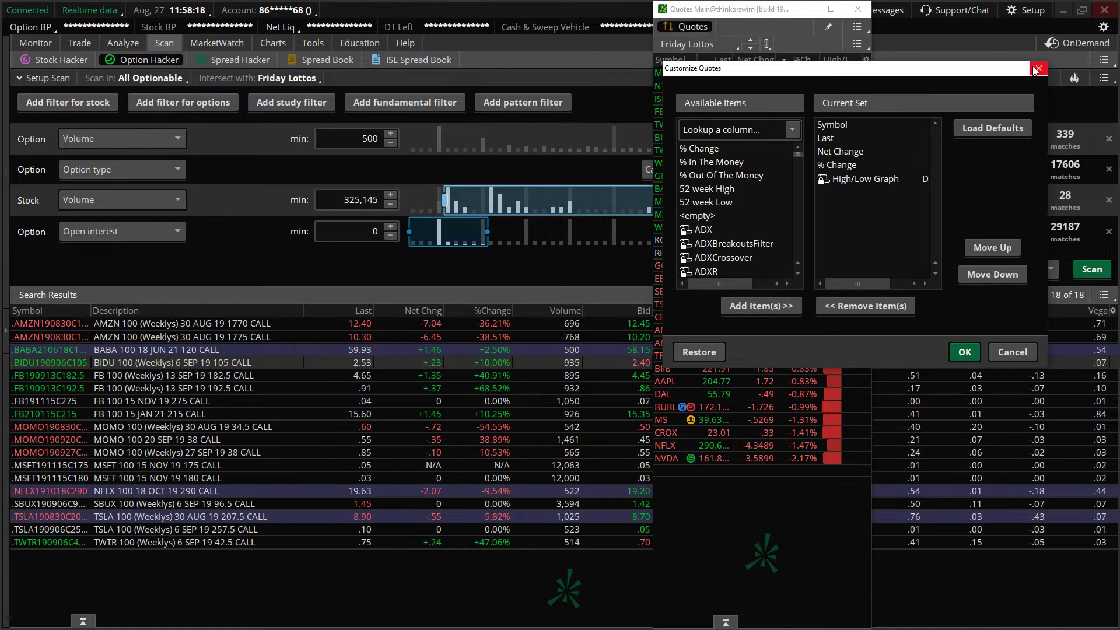
{"action": "key", "text": "Escape"}
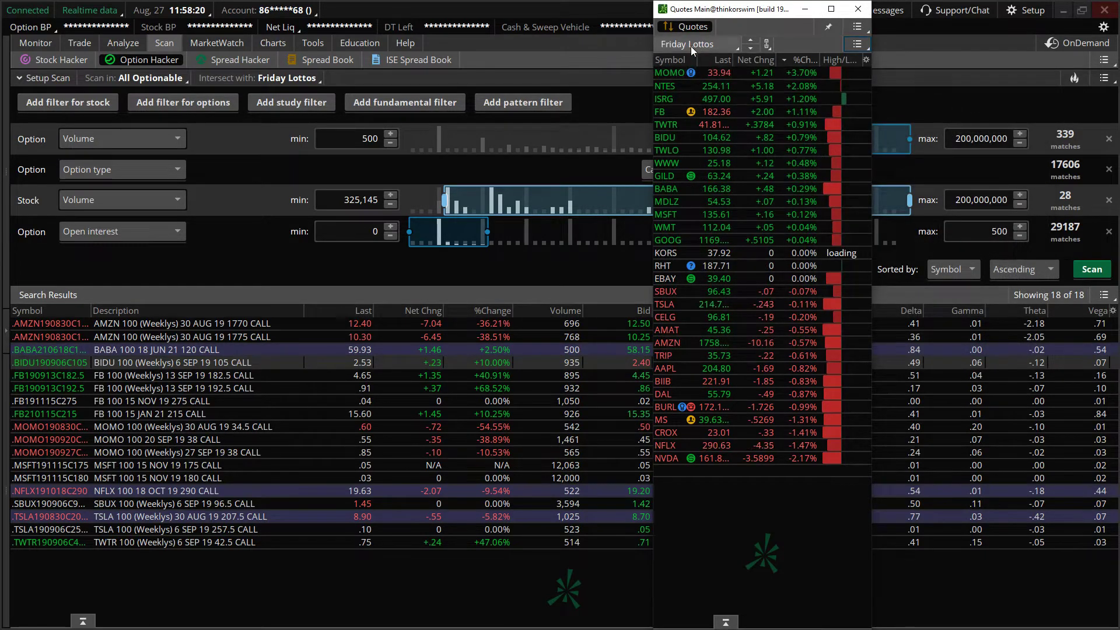
Minimize the Friday Lottos quotes window and keep the scan intersected with Friday Lottos
{"action": "left_click", "coordinate": [805, 8]}
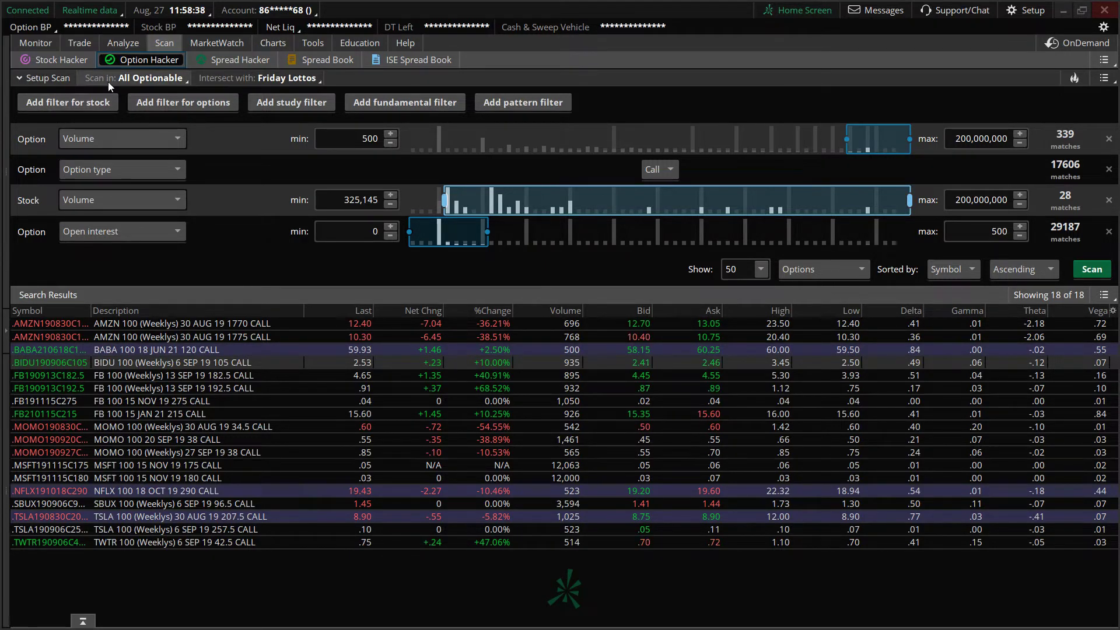
{"action": "left_click", "coordinate": [275, 79]}
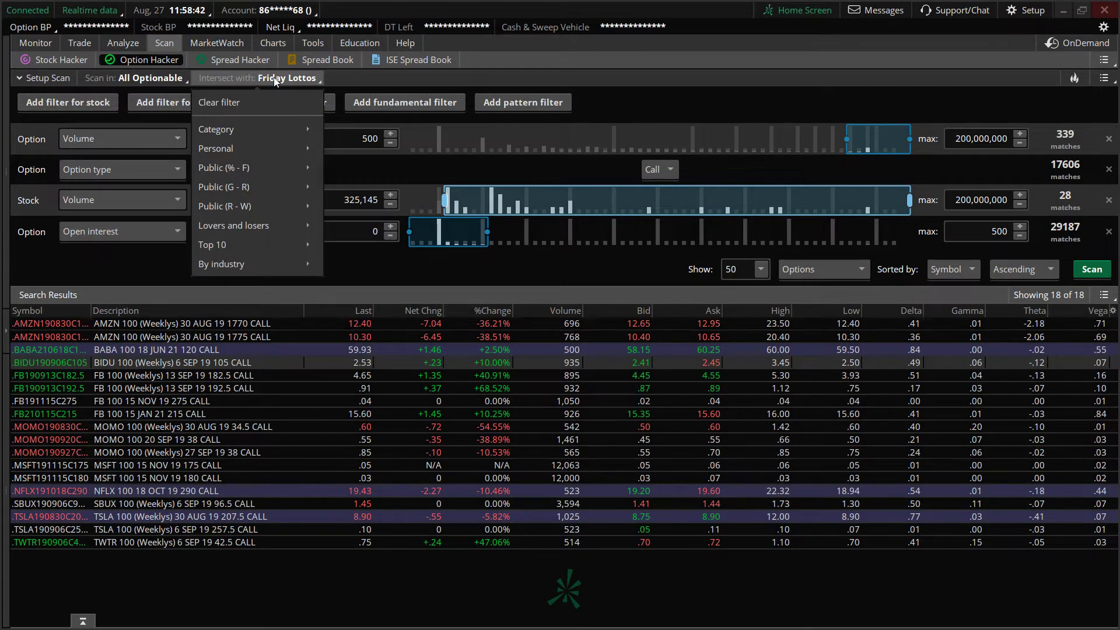
{"action": "mouse_move", "coordinate": [246, 167]}
{"action": "mouse_move", "coordinate": [254, 144]}
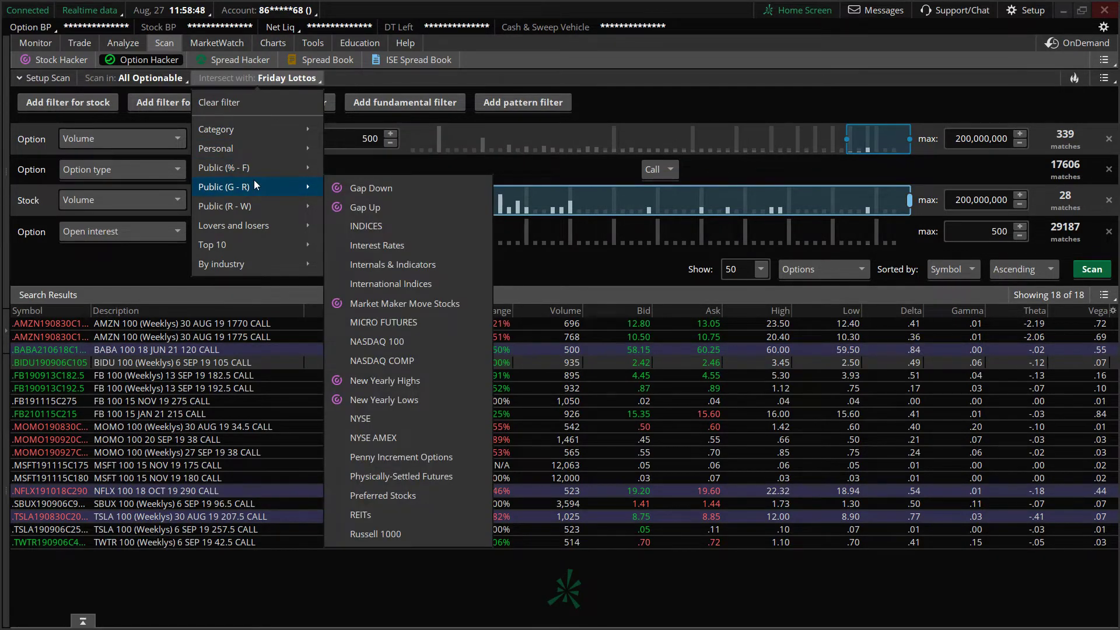
{"action": "mouse_move", "coordinate": [255, 205]}
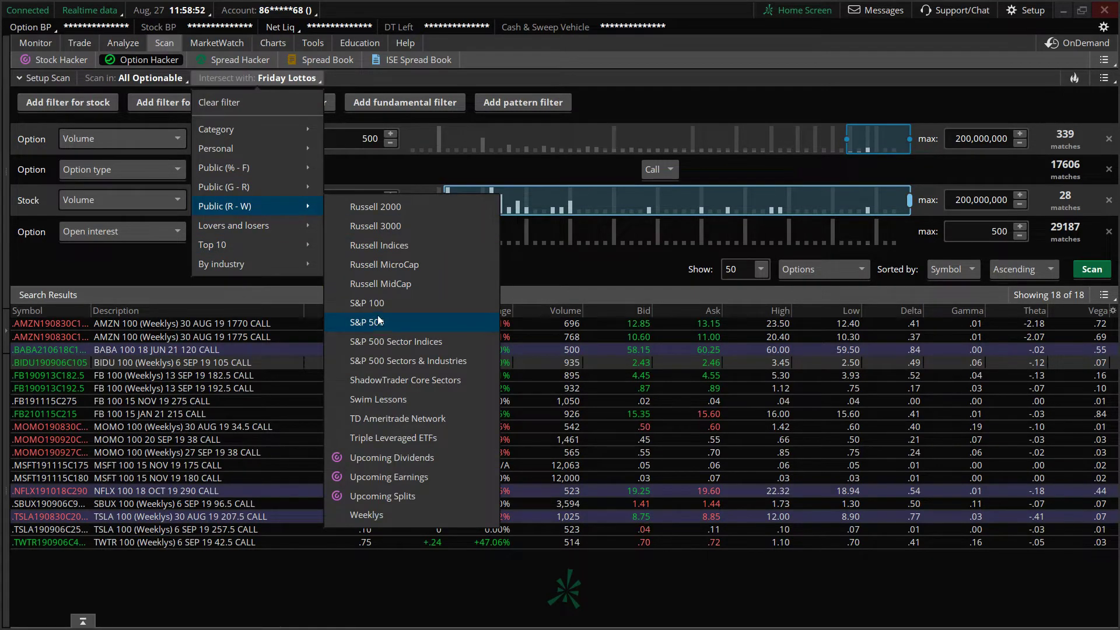
{"action": "left_click", "coordinate": [542, 80]}
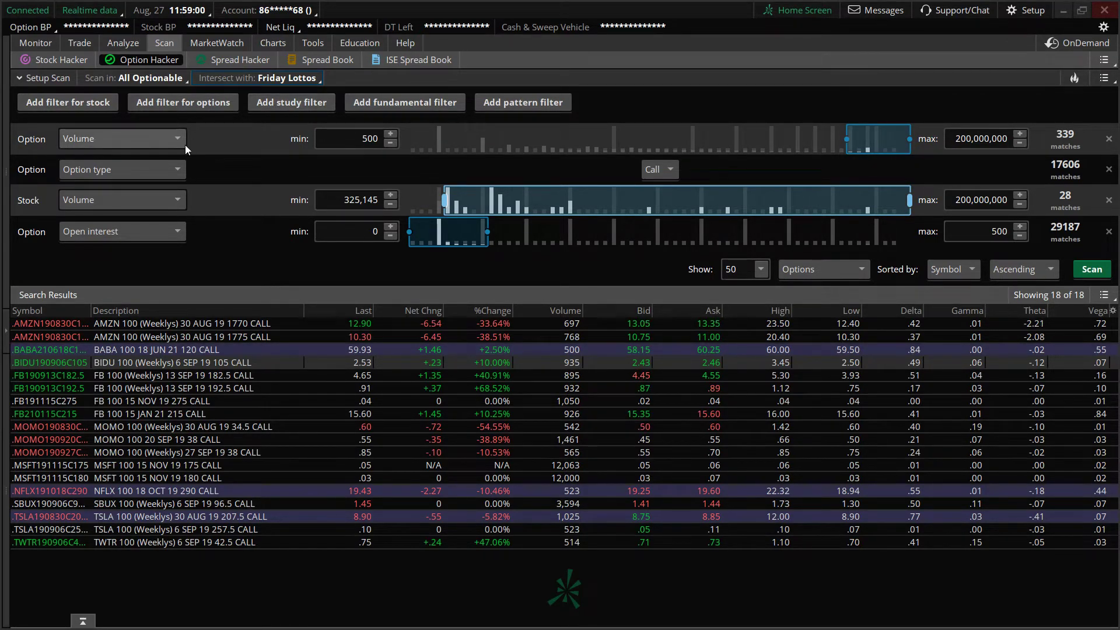
Remove the Delta filter row and keep Volume as the first option criterion
{"action": "left_click", "coordinate": [211, 108]}
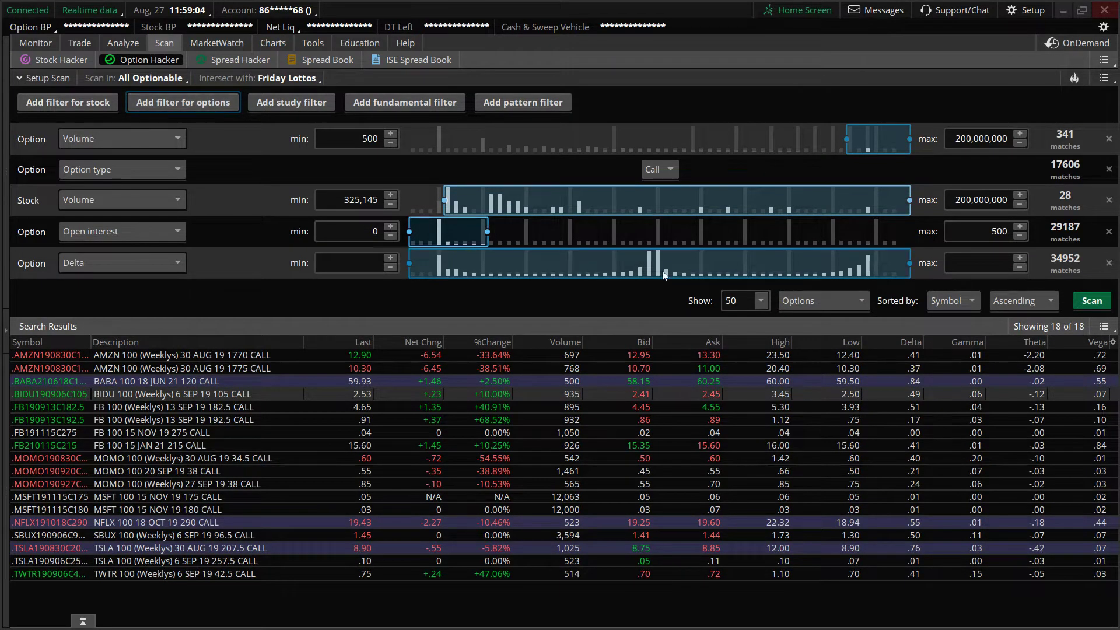
{"action": "left_click", "coordinate": [1107, 265]}
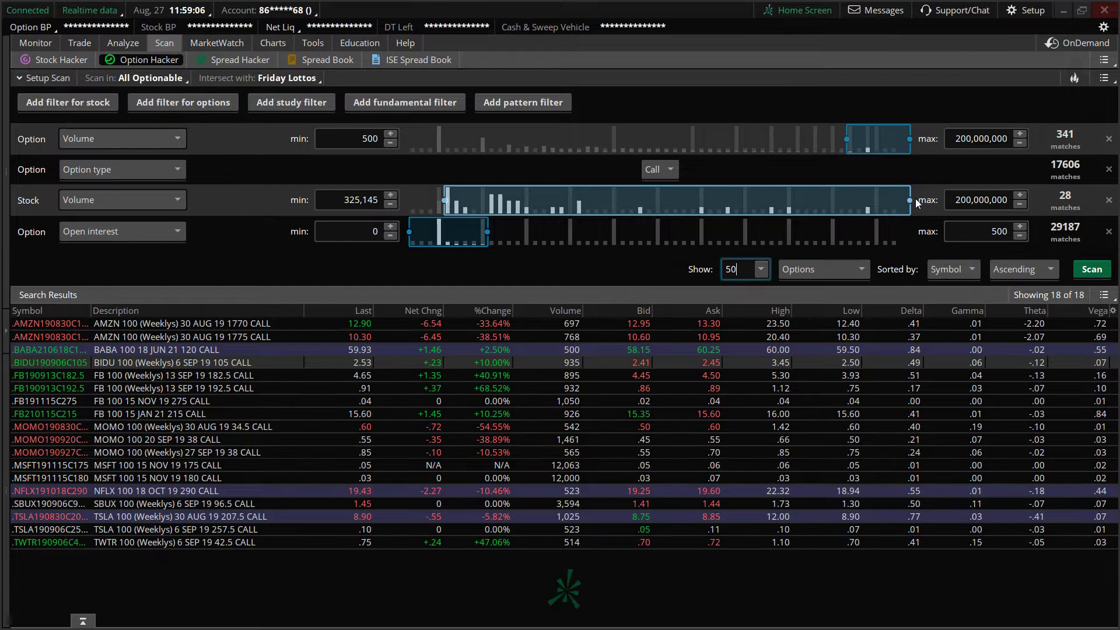
{"action": "left_click", "coordinate": [131, 140]}
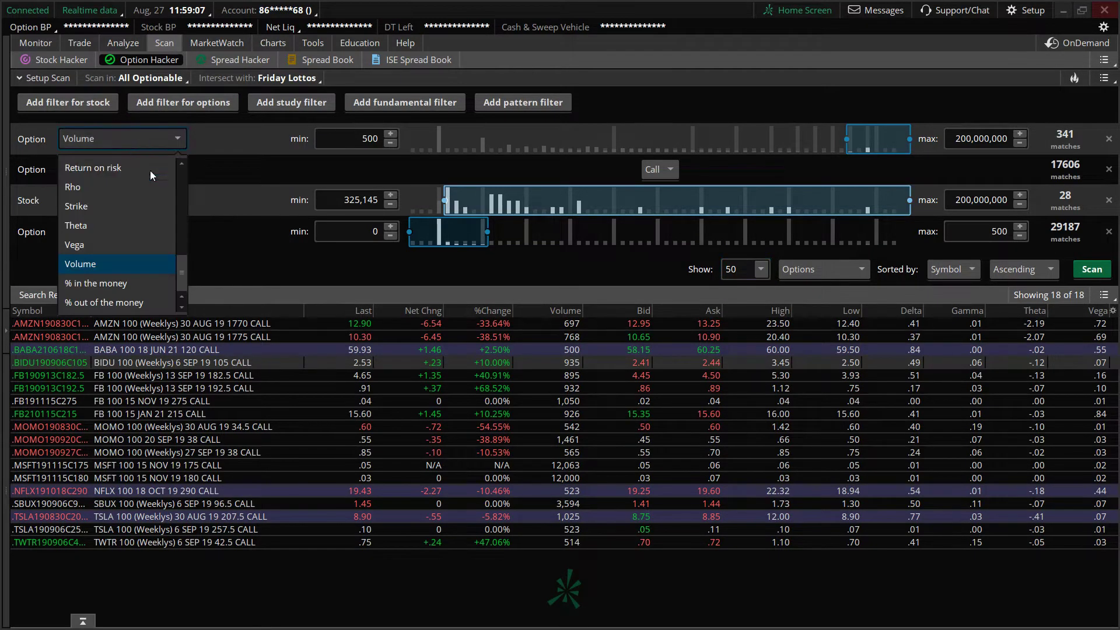
{"action": "scroll", "coordinate": [184, 199], "scroll_direction": "up", "scroll_amount": 2}
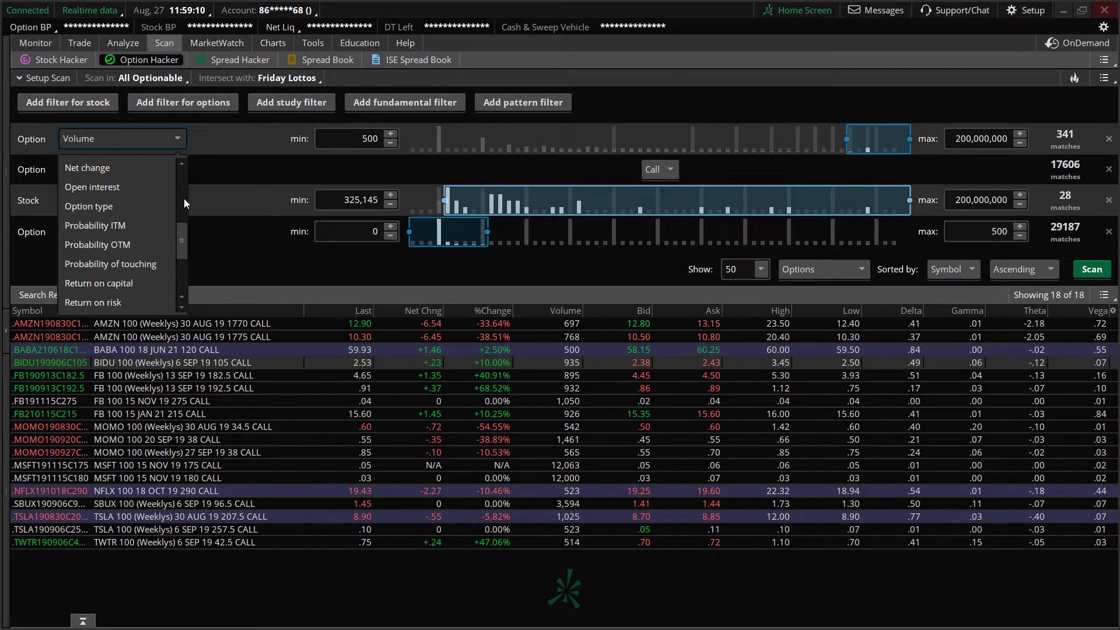
{"action": "scroll", "coordinate": [187, 281], "scroll_direction": "down", "scroll_amount": 2}
{"action": "left_click", "coordinate": [118, 264]}
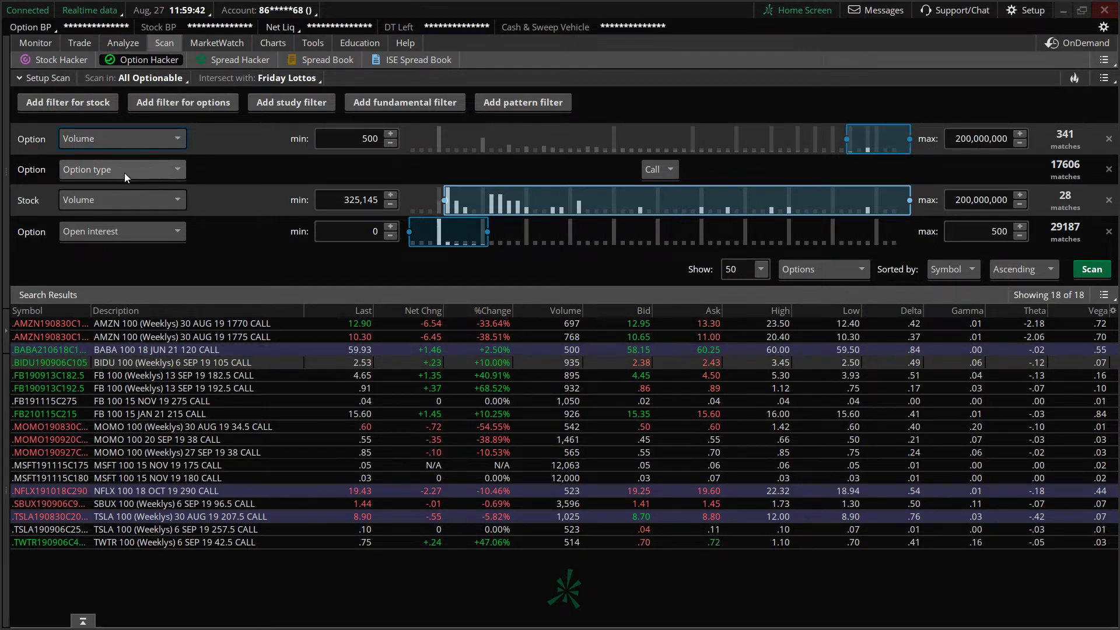
{"action": "left_click", "coordinate": [662, 169]}
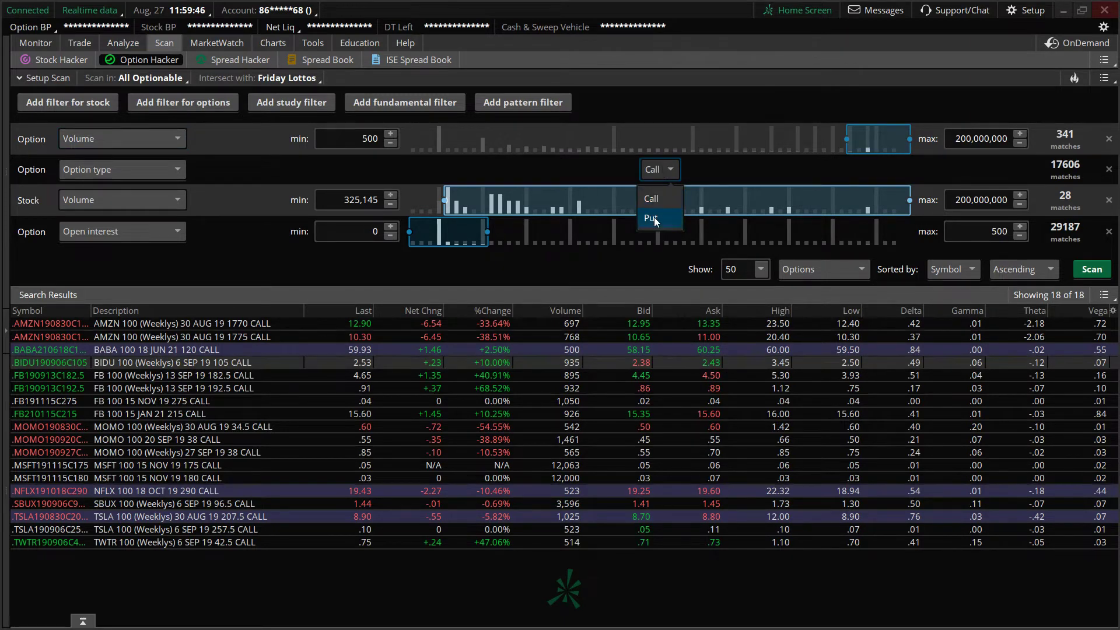
{"action": "left_click", "coordinate": [692, 160]}
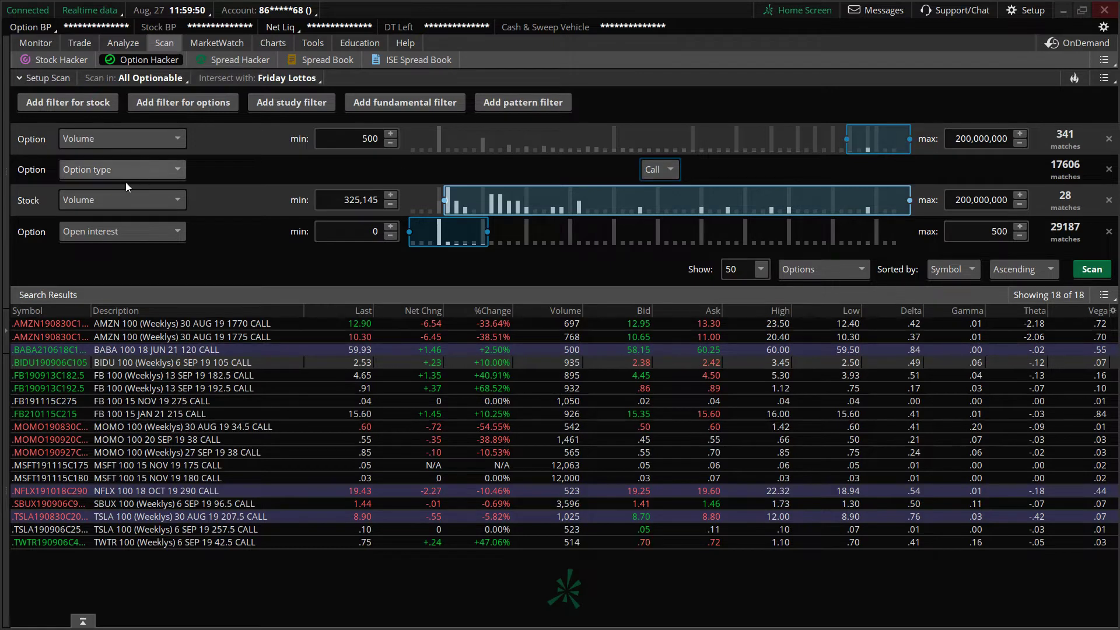
{"action": "left_click", "coordinate": [99, 203]}
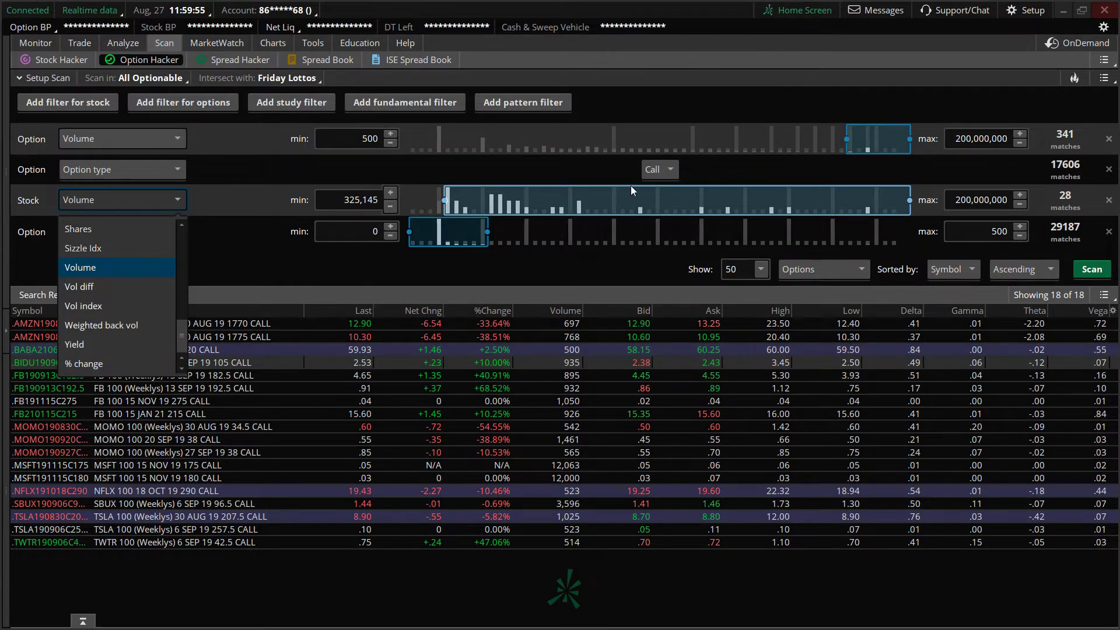
{"action": "left_click", "coordinate": [267, 199]}
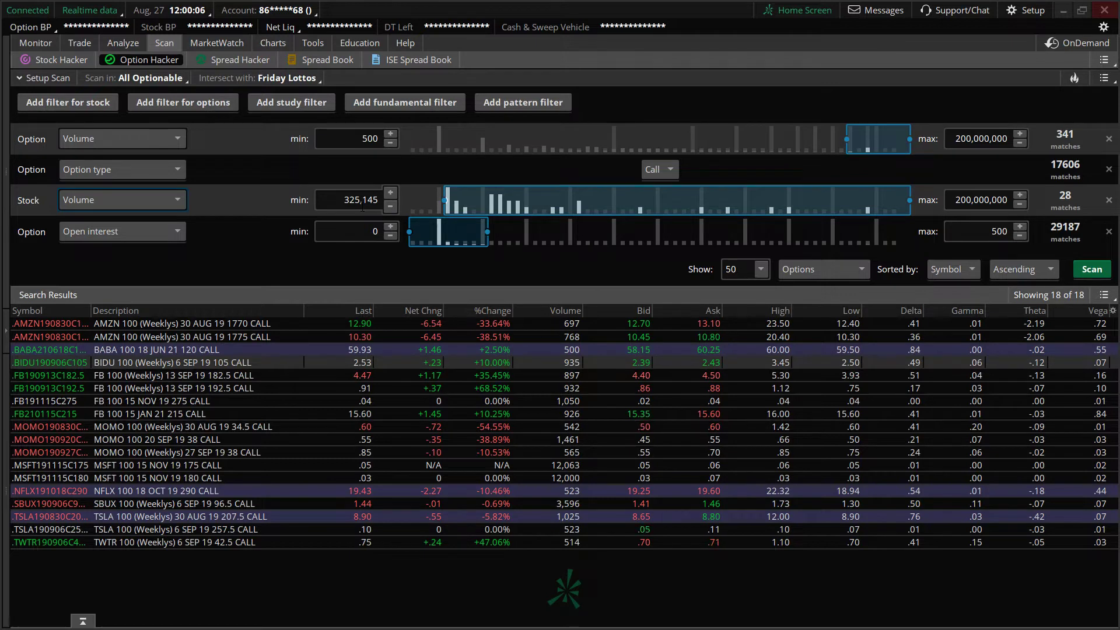
{"action": "left_click", "coordinate": [347, 200]}
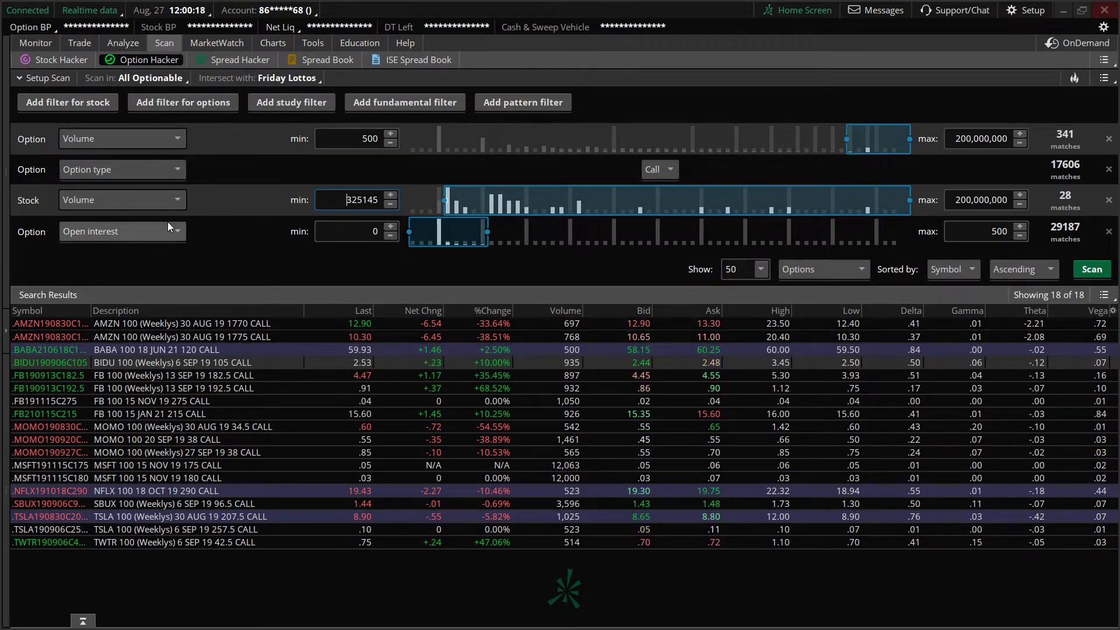
{"action": "left_click", "coordinate": [122, 232]}
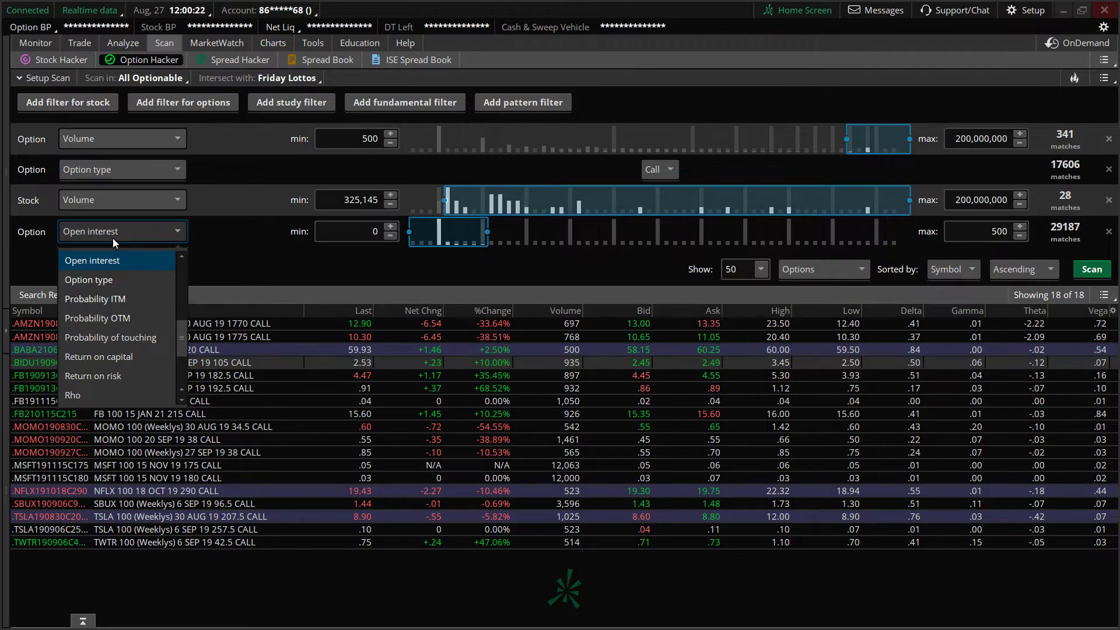
{"action": "left_click", "coordinate": [246, 253]}
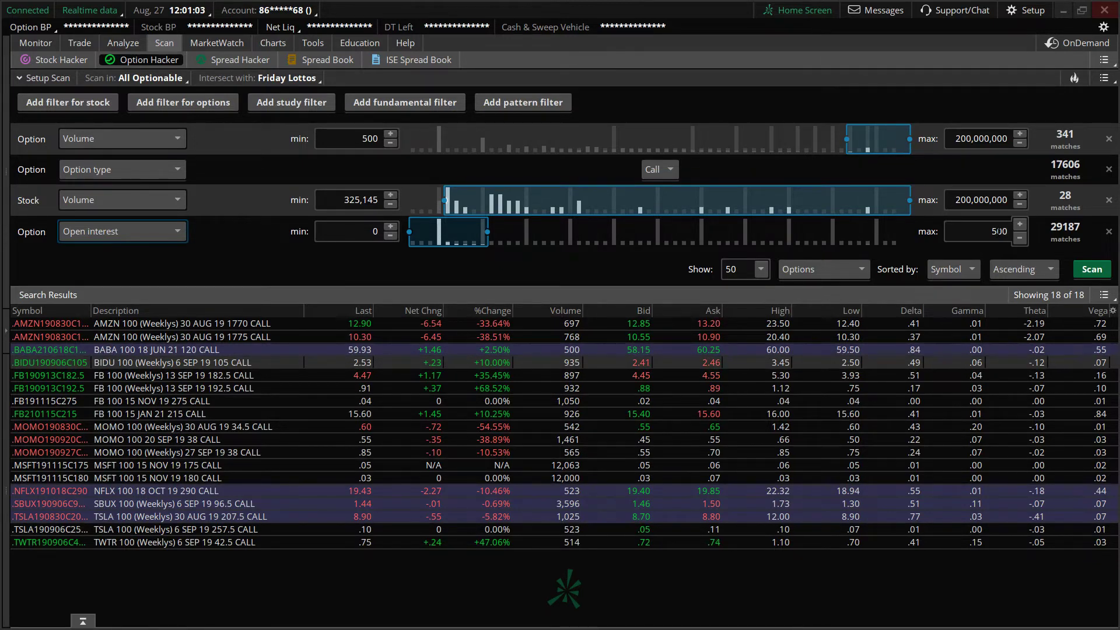
Rerun the Option Hacker scan, refreshing results to 19 calls including a new TWLO call
{"action": "left_click", "coordinate": [1085, 271]}
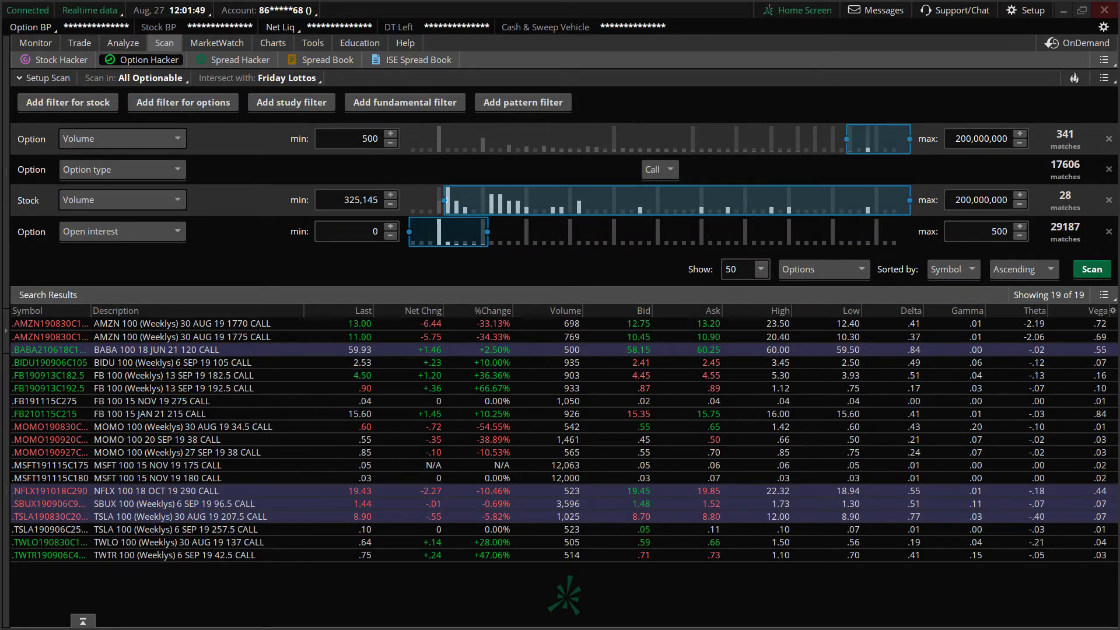
{"action": "key", "text": "alt+Tab"}
{"action": "left_click_drag", "start_coordinate": [495, 5], "coordinate": [503, 16]}
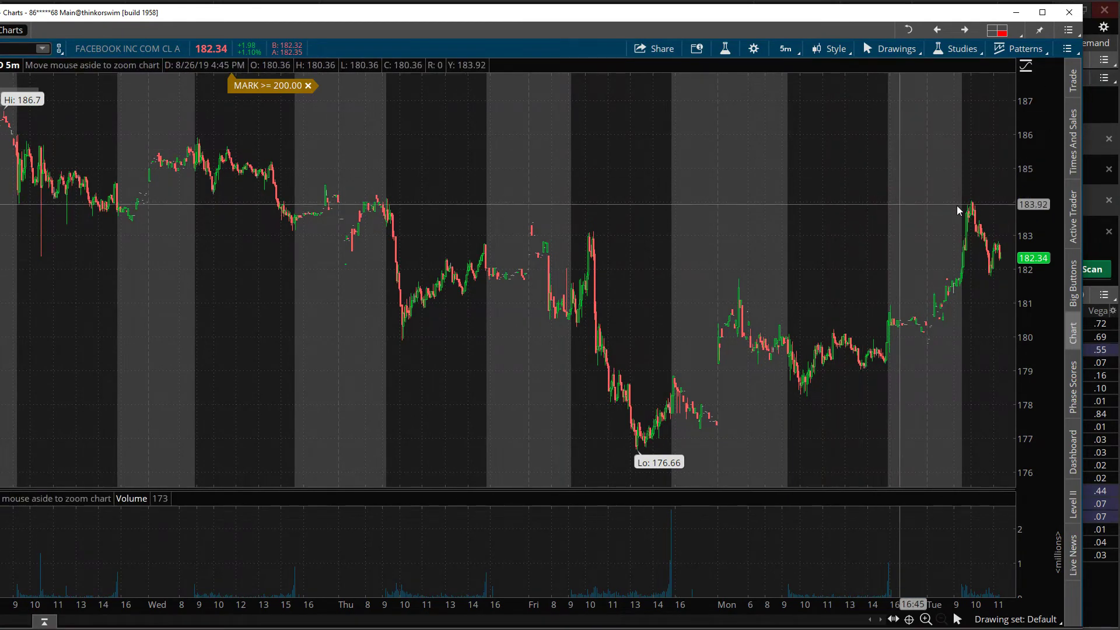
{"action": "scroll", "coordinate": [965, 205], "scroll_direction": "up", "scroll_amount": 5}
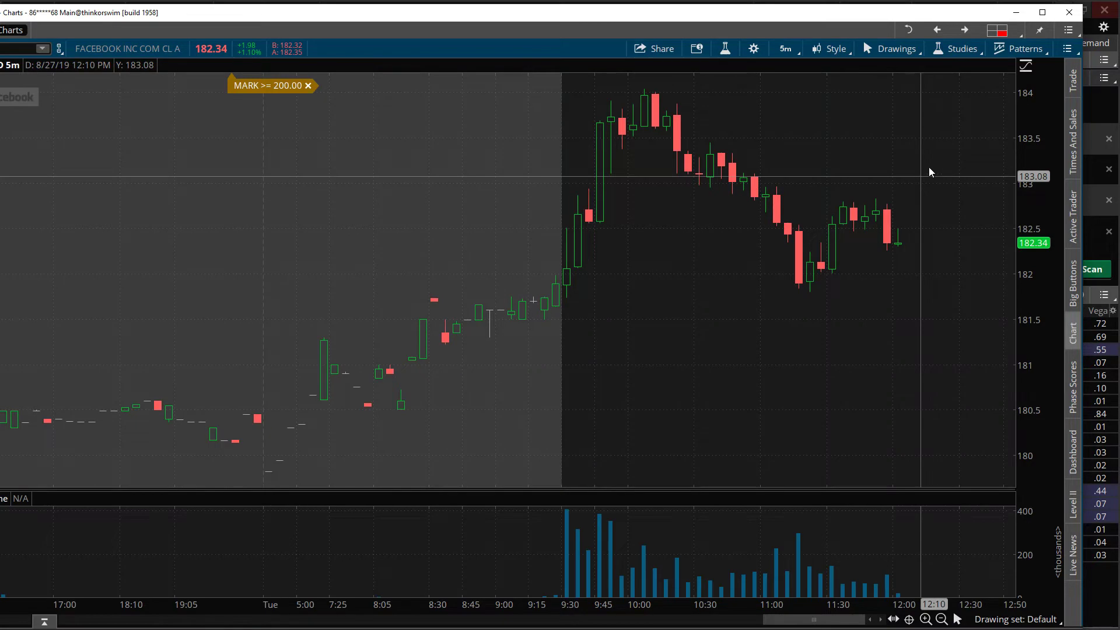
{"action": "left_click", "coordinate": [1015, 13]}
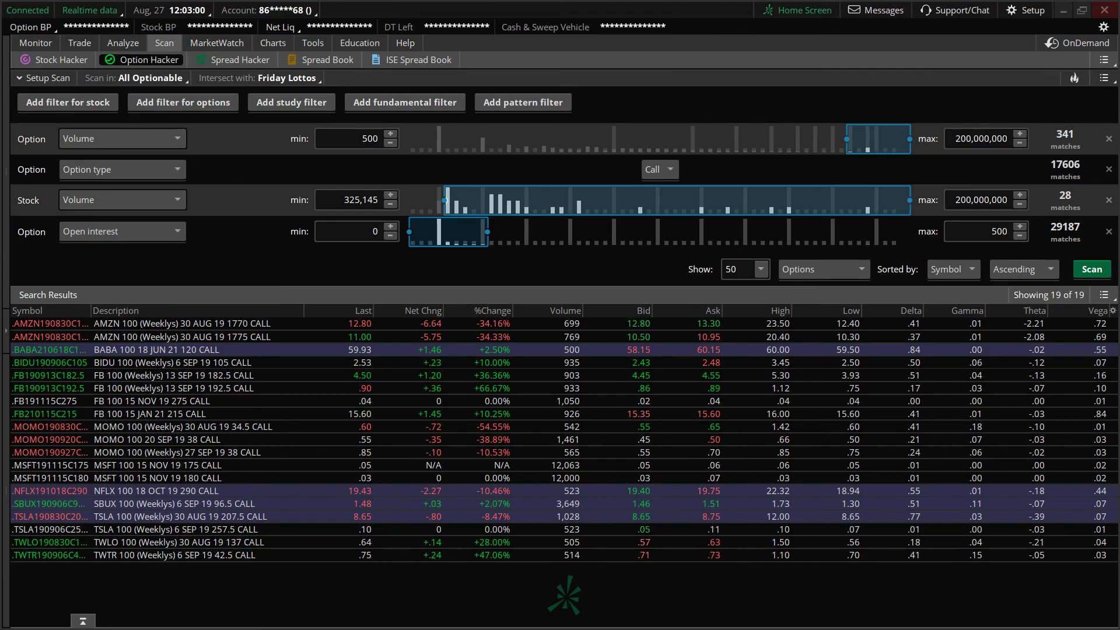
{"action": "key", "text": "alt+Tab"}
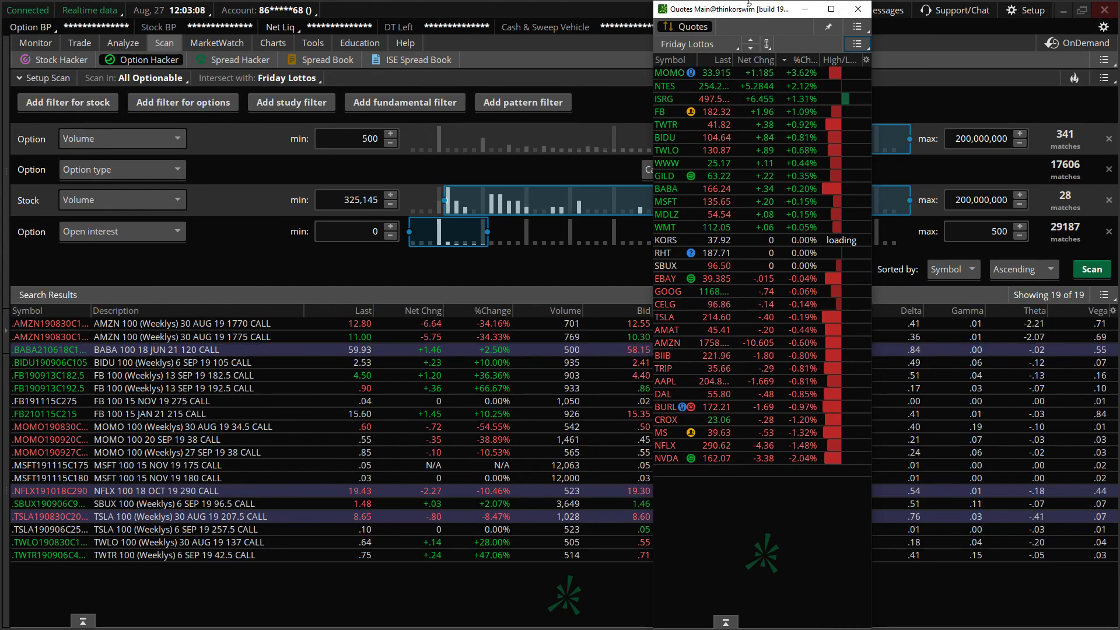
{"action": "left_click", "coordinate": [805, 9]}
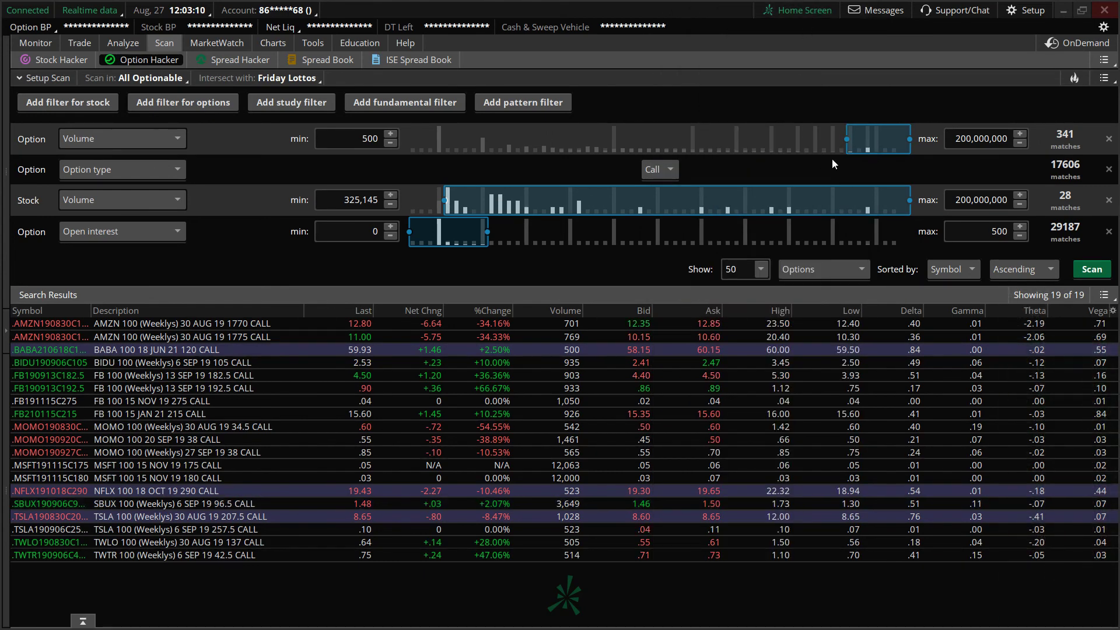